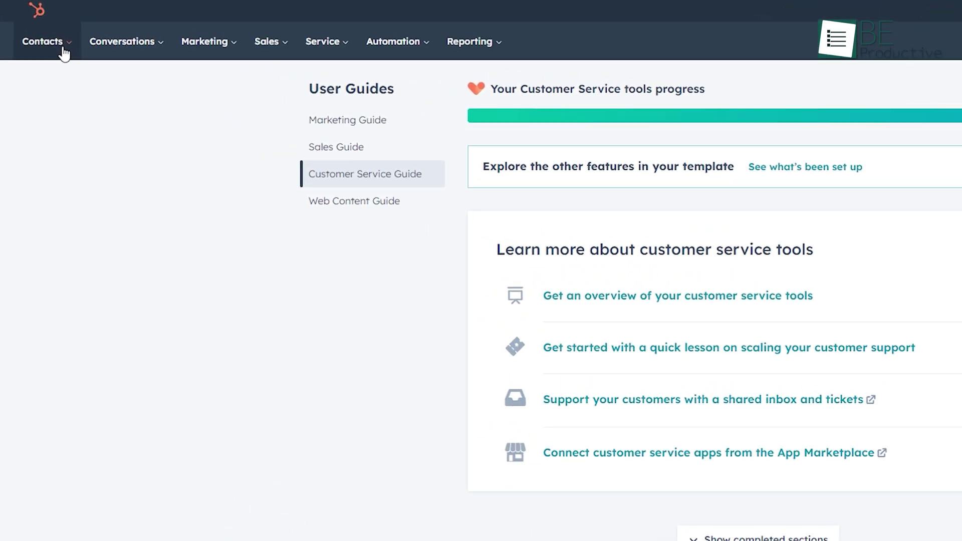
Browse Contacts, edit the lead bot's Number of Employees question, and set a ticket to Medium priority
click(64, 49)
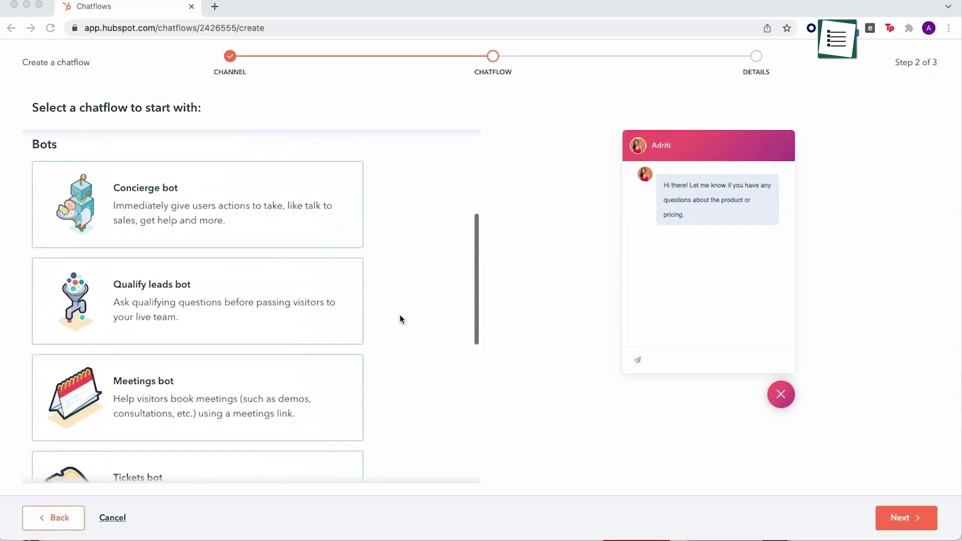
scroll(399, 318, up, 1)
click(290, 337)
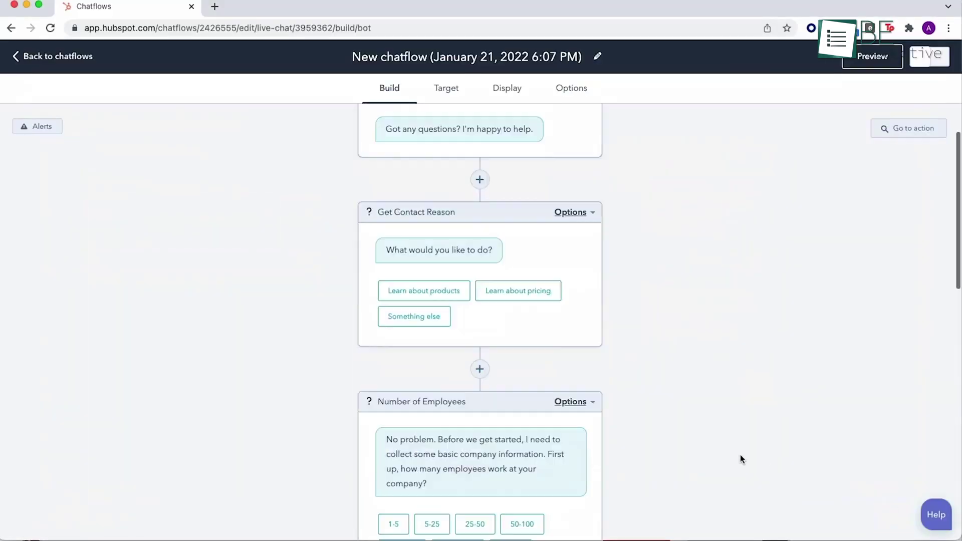
scroll(741, 459, down, 5)
click(575, 378)
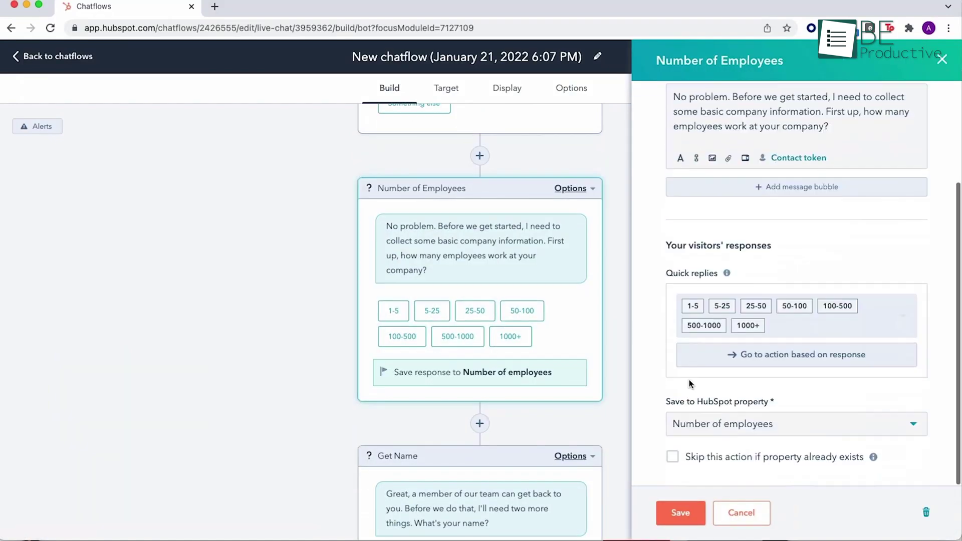
click(721, 424)
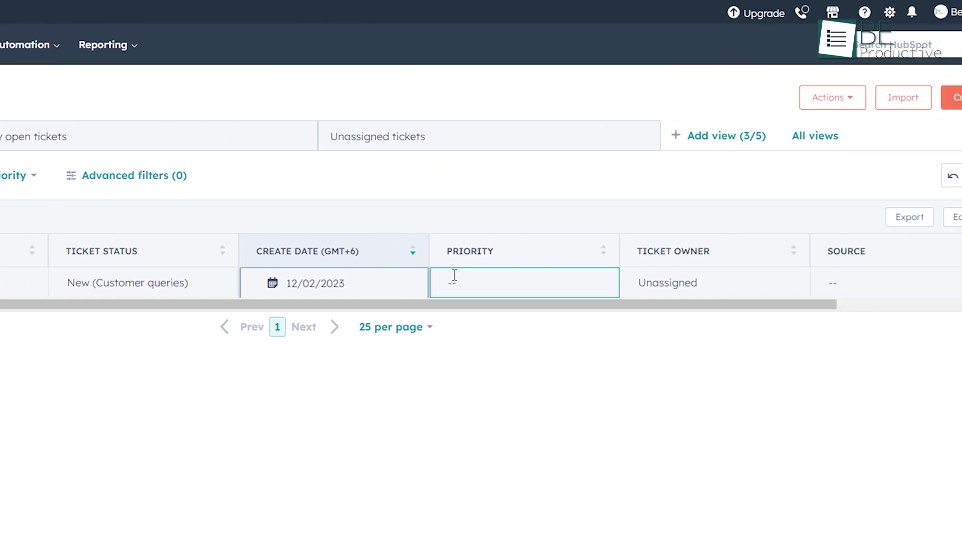
click(370, 289)
click(406, 378)
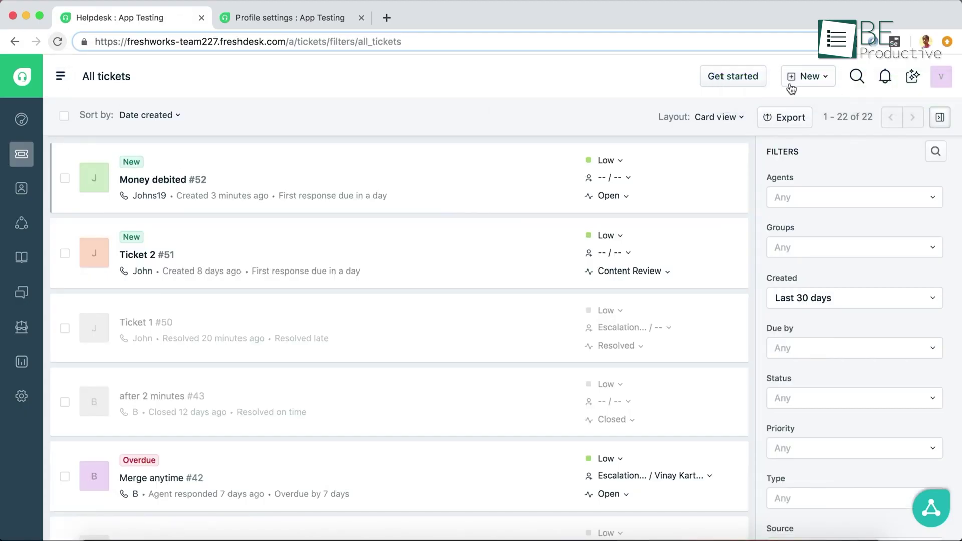
Start a new ticket from the All tickets list
click(791, 106)
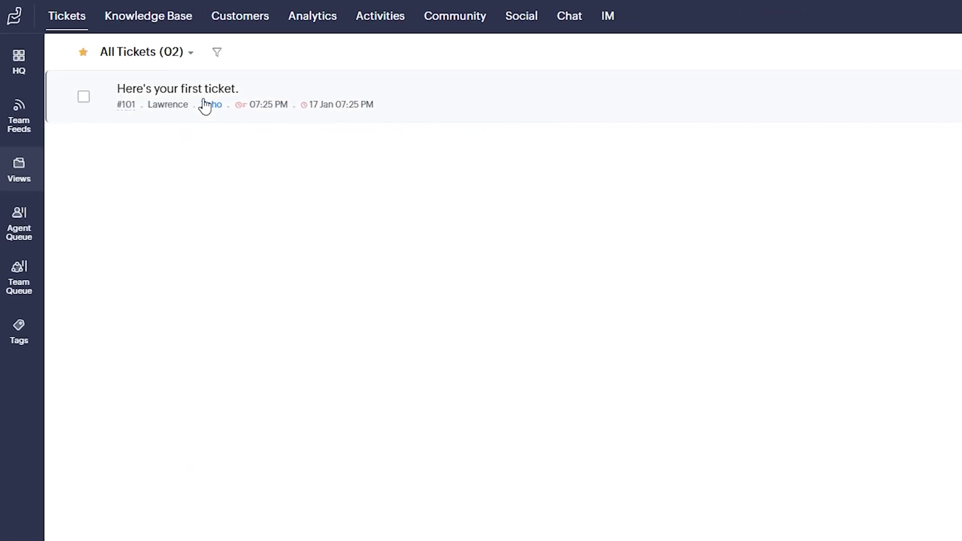
Open a ticket from the list to view its details
click(205, 105)
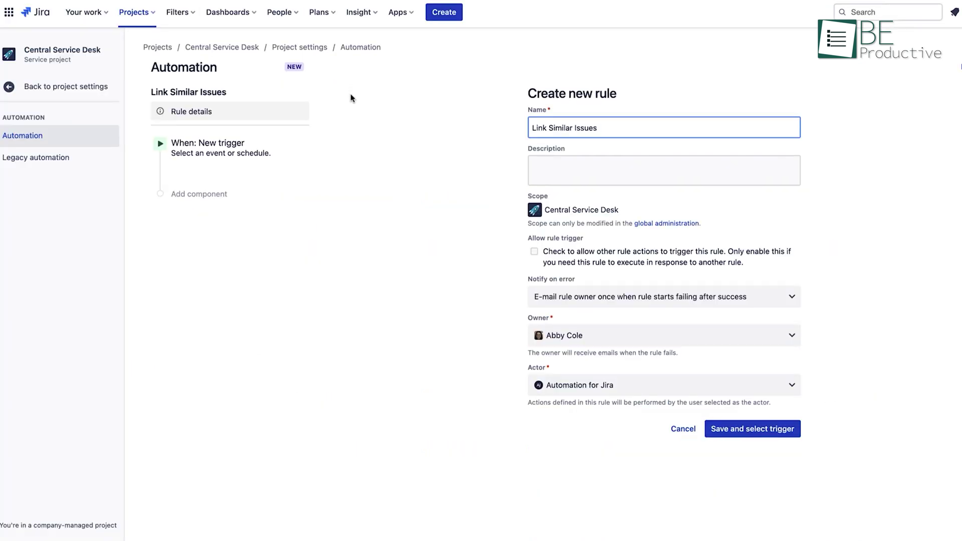
Save the 'Link Similar Issues' automation rule and proceed to choosing its trigger
click(291, 152)
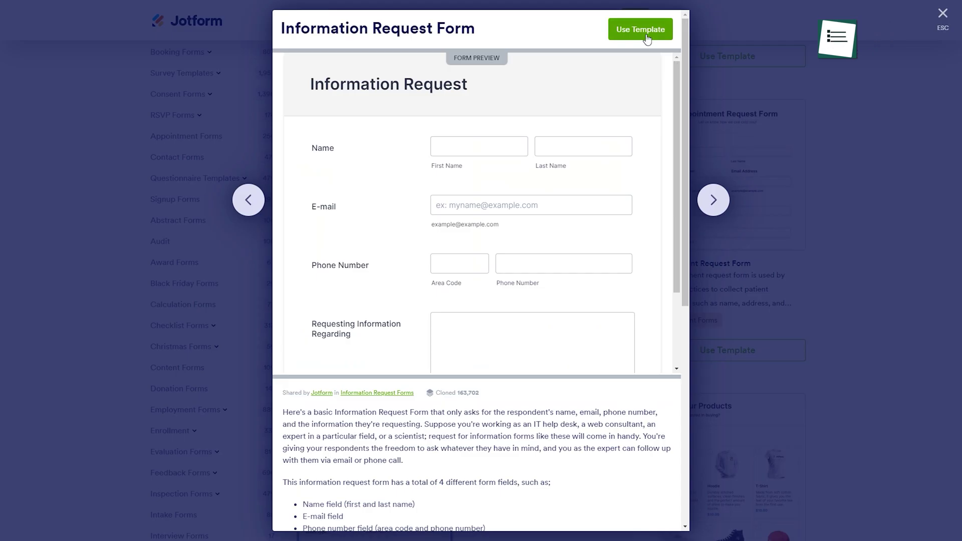
Start a form from a template, add an address field, and select the Product Order Form
click(640, 31)
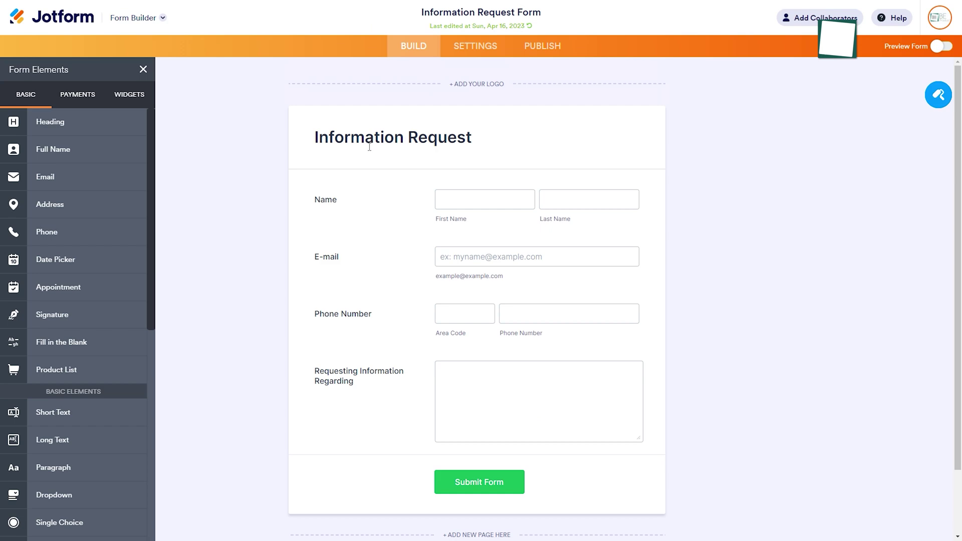
click(65, 204)
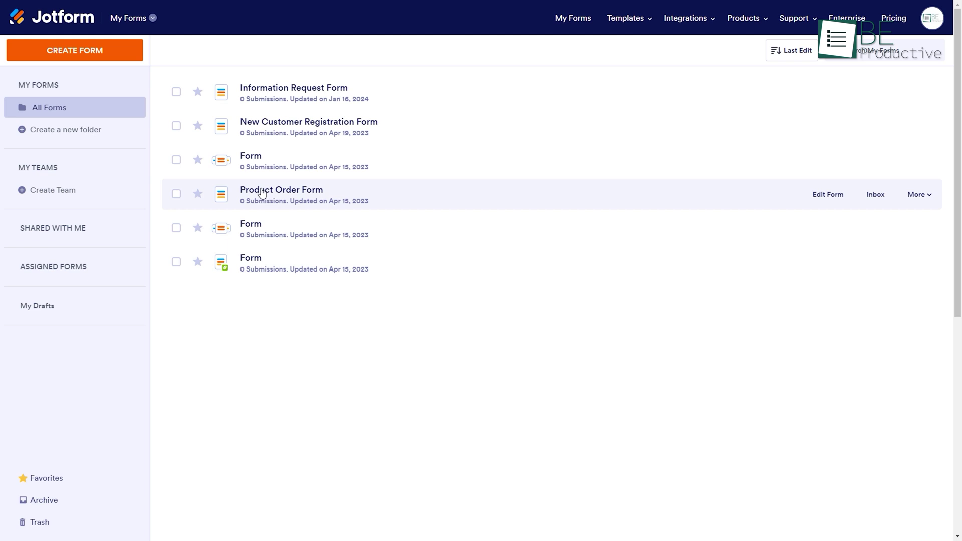
click(262, 194)
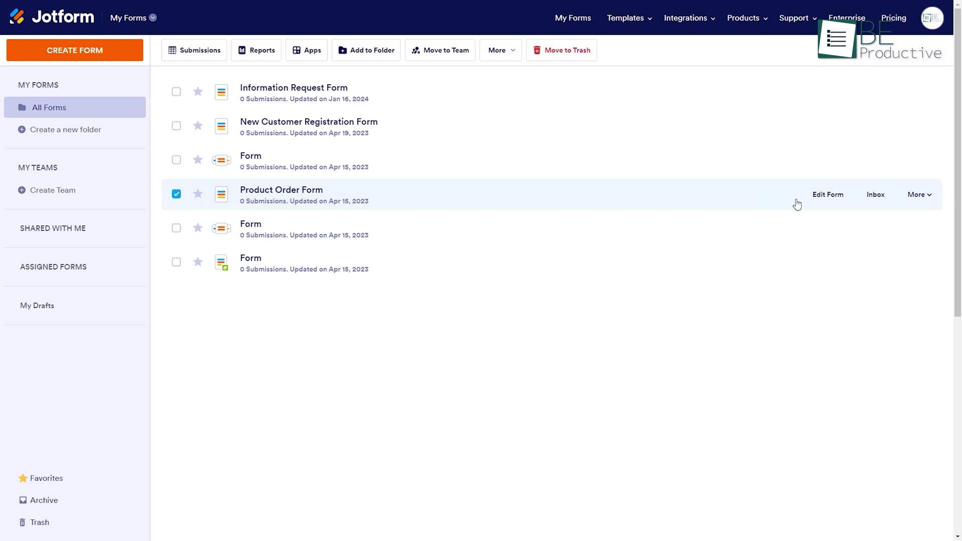
Open the Product Order Form in Form Builder with the Form Elements panel showing
click(816, 199)
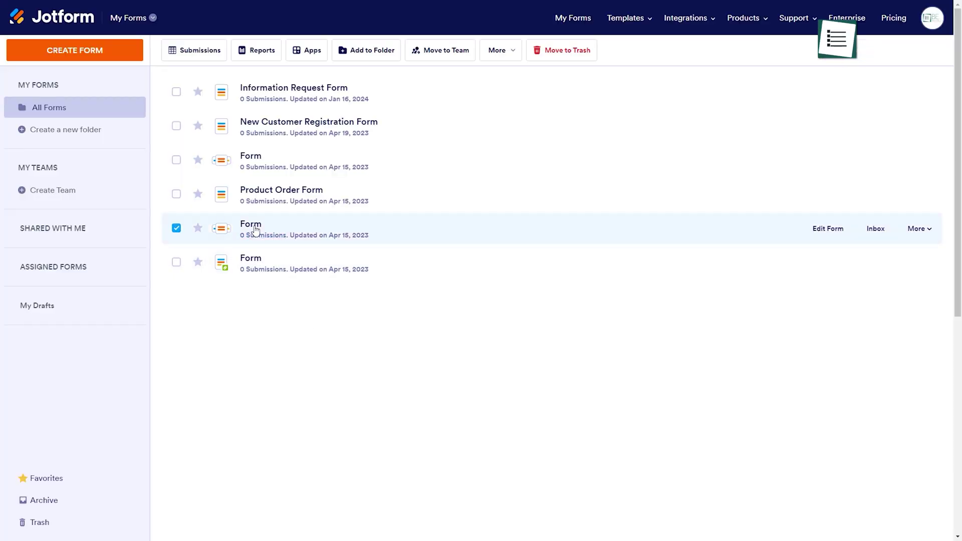
click(814, 235)
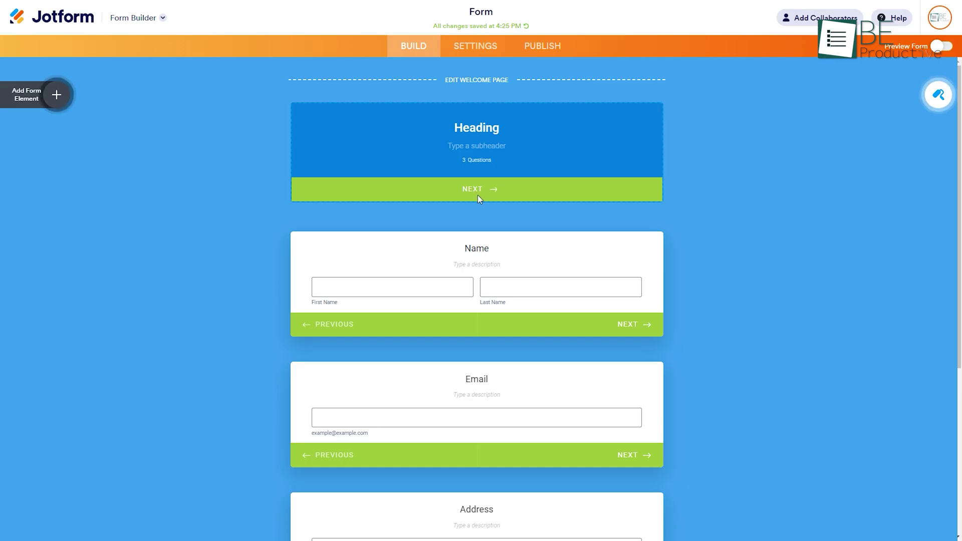
click(54, 102)
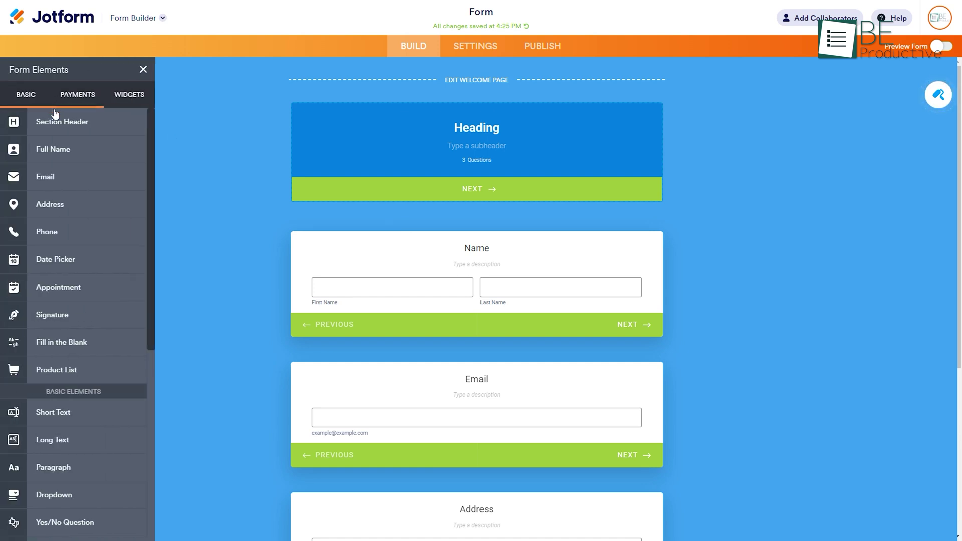
drag(56, 225, 308, 293)
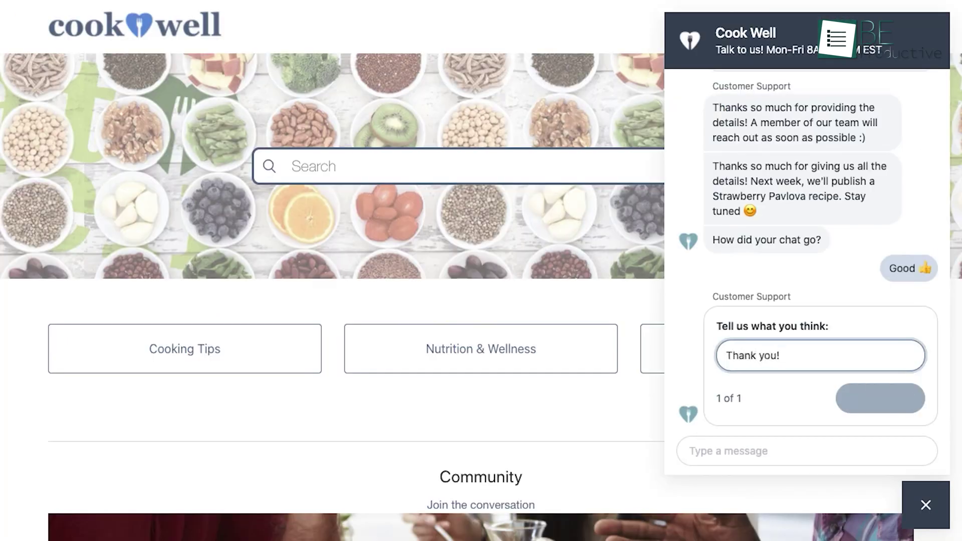
Submit the 'Thank you!' comment in the Cook Well chat's feedback box
key(Return)
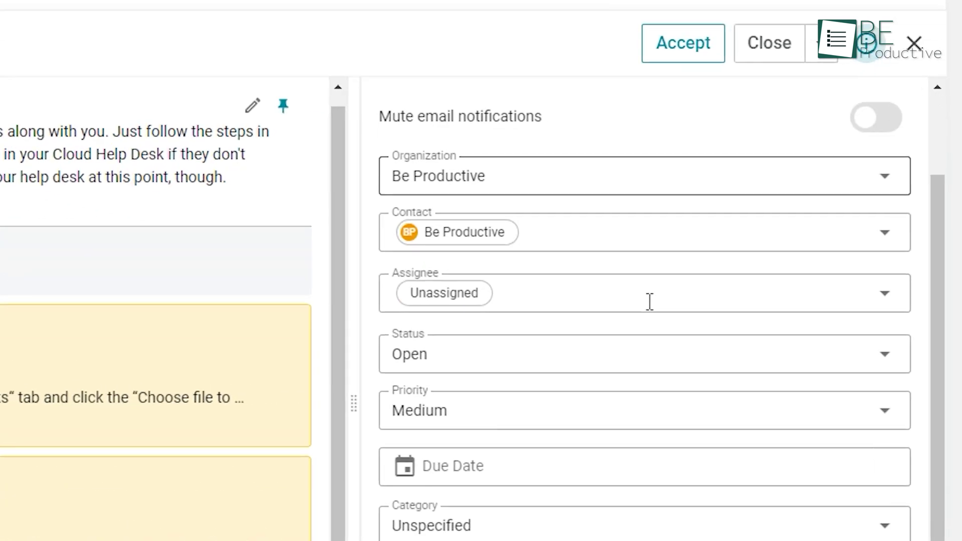
Give ticket #2 assignee Be Productive, status Waiting and priority High
click(902, 395)
click(510, 410)
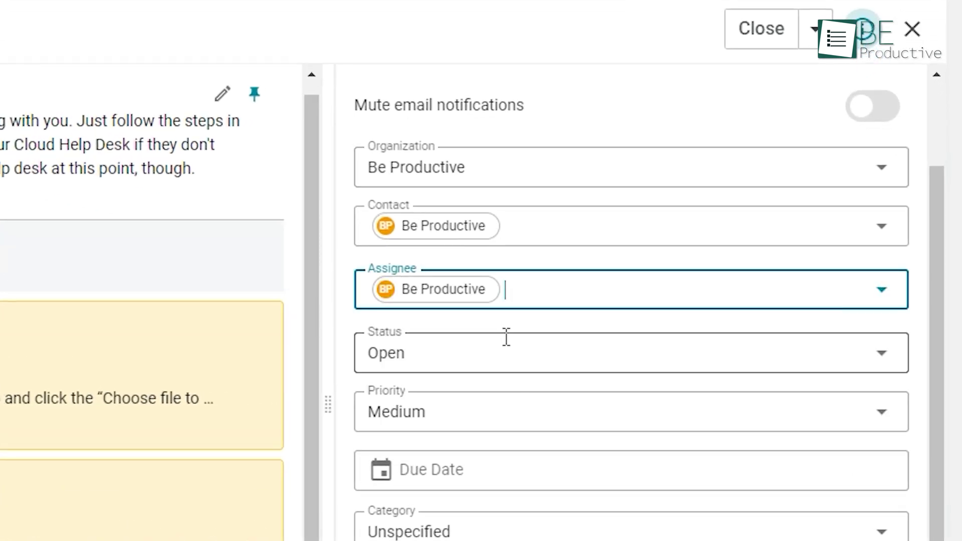
click(438, 362)
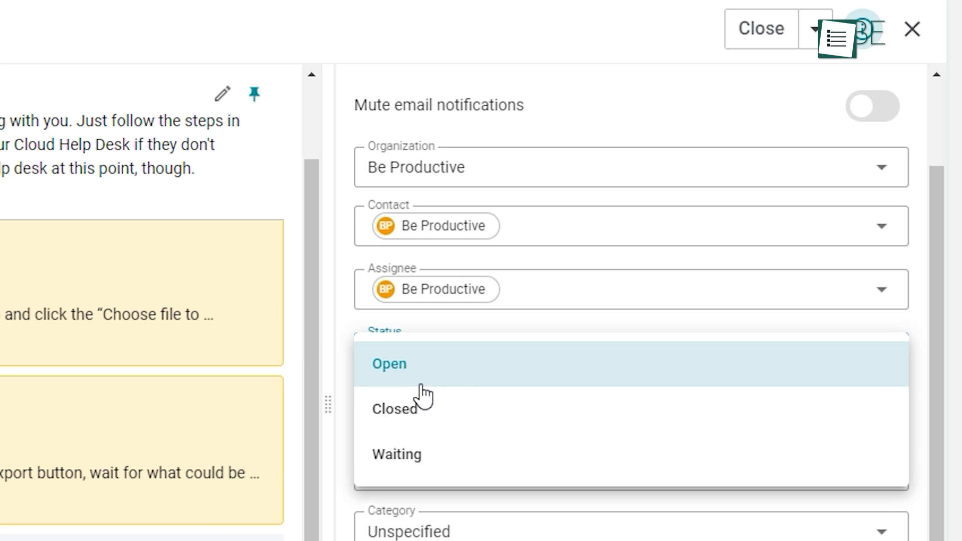
click(413, 454)
click(430, 430)
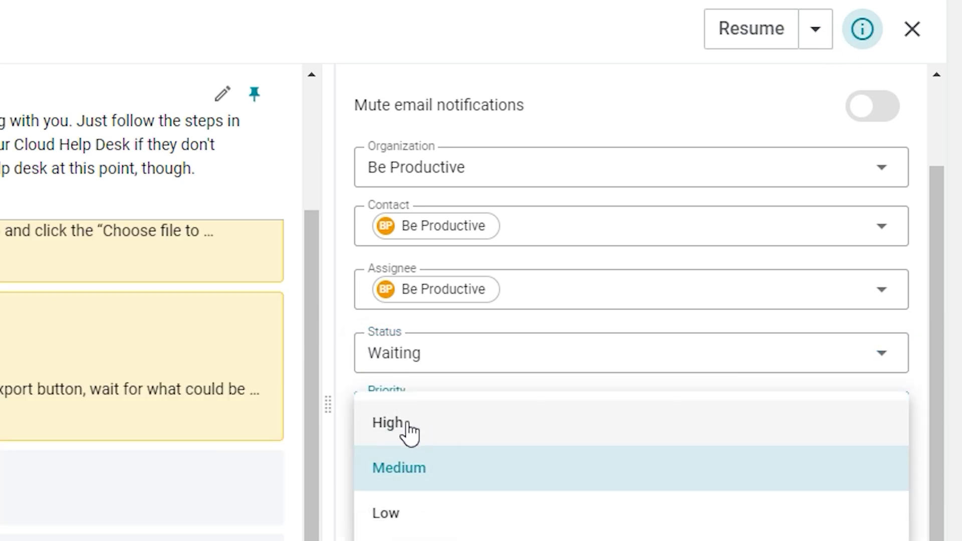
click(392, 423)
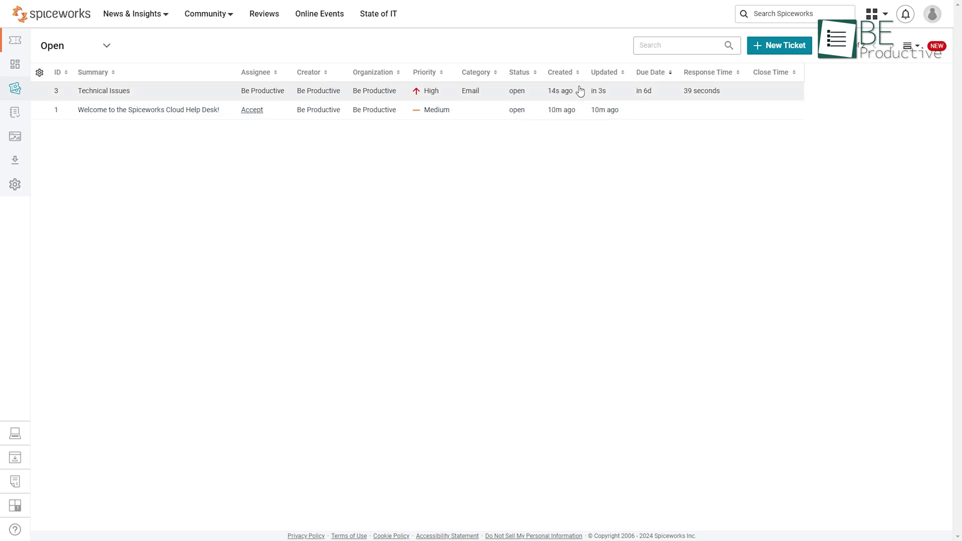
Show the ticket views list, then visit the Knowledge Base and Reports sections
click(108, 47)
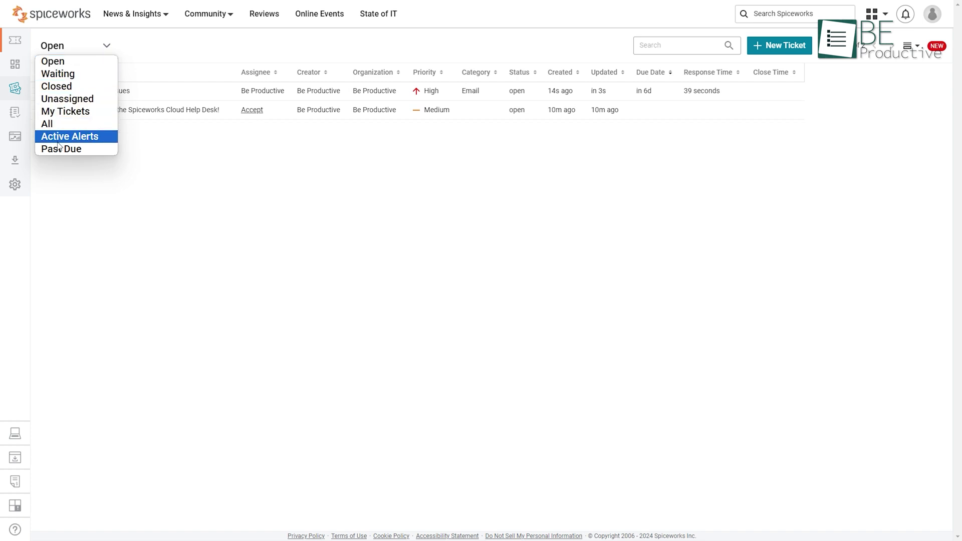
click(14, 113)
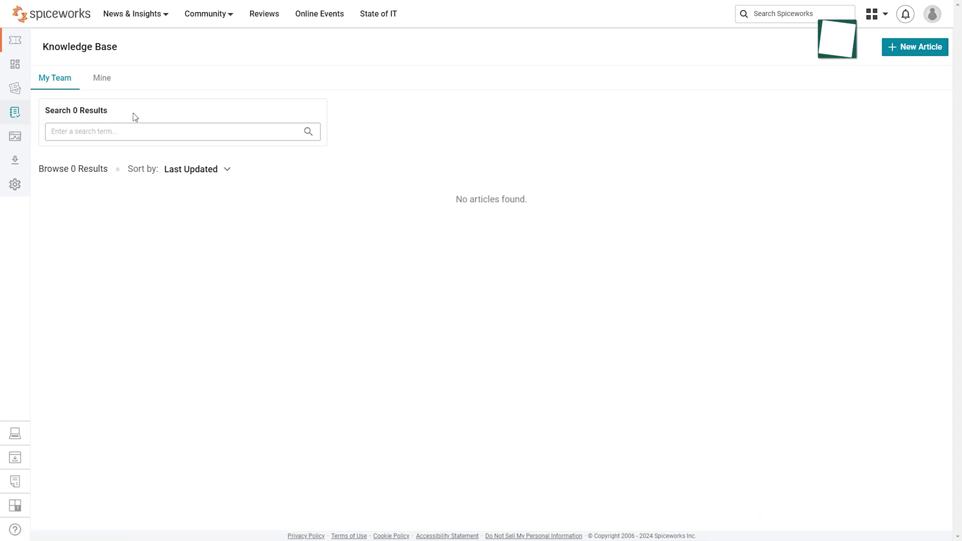
click(14, 143)
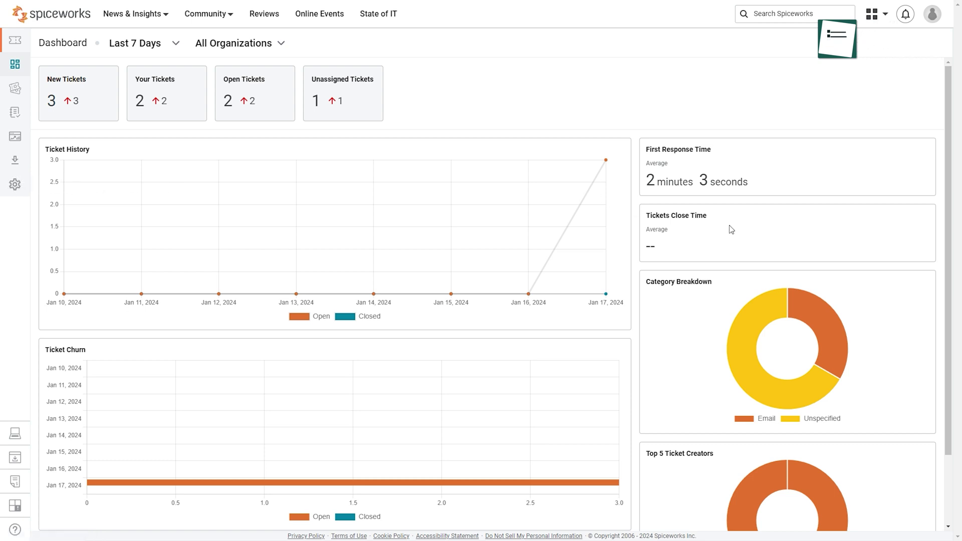
scroll(732, 228, down, 2)
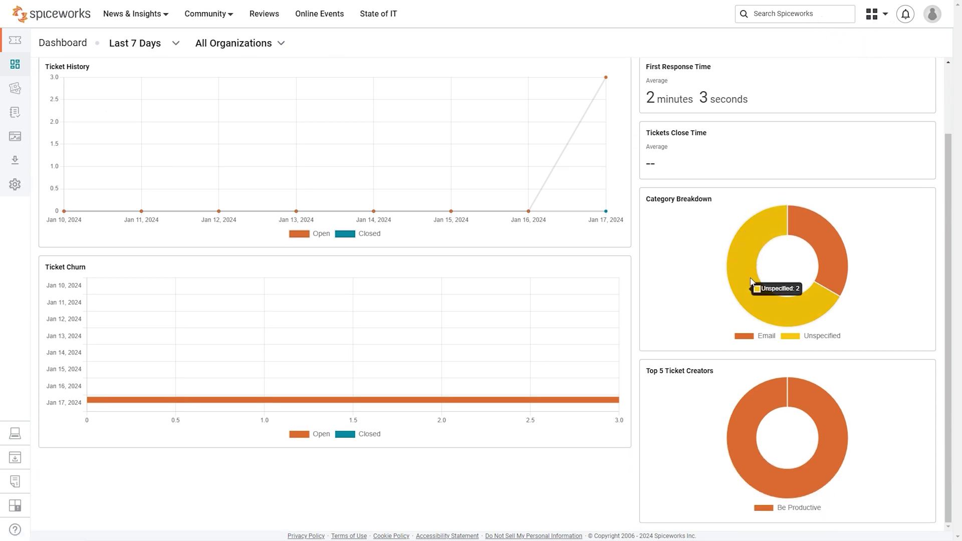